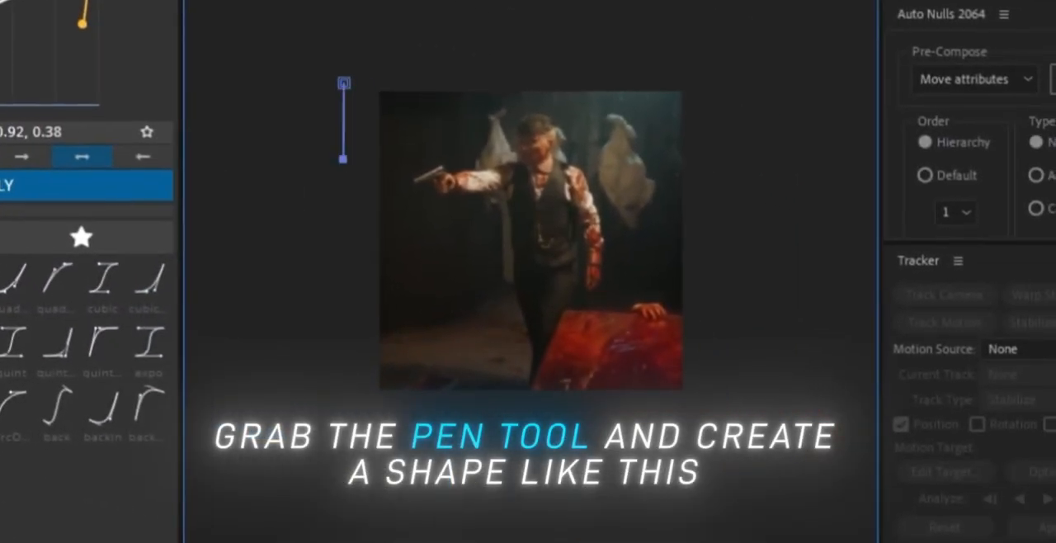
Step: Draw a closed wedge shape across the upper edge of the picture with the Pen tool and fill it with white FFFFFF
left_click(344, 84)
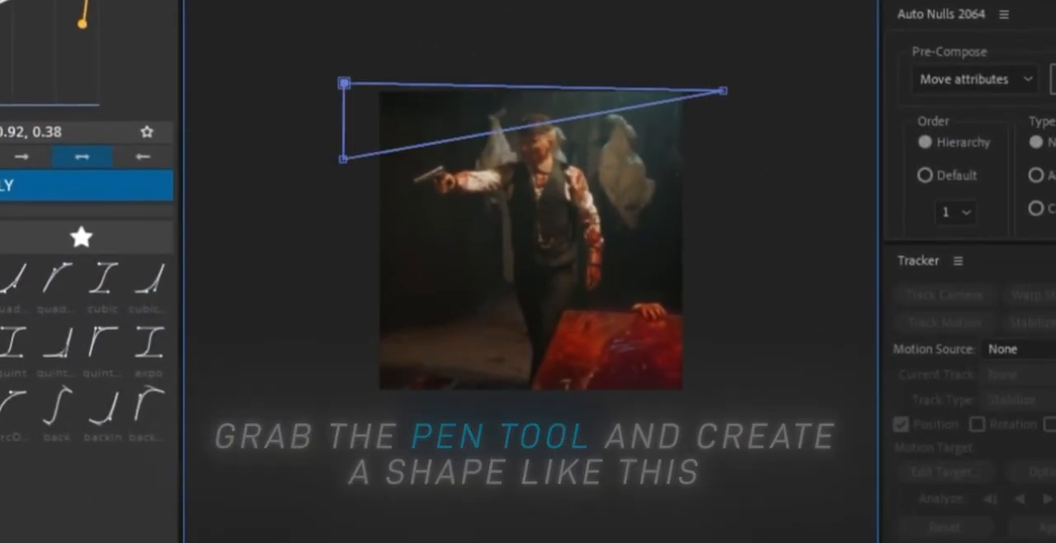
left_click(344, 6)
type("ffffff")
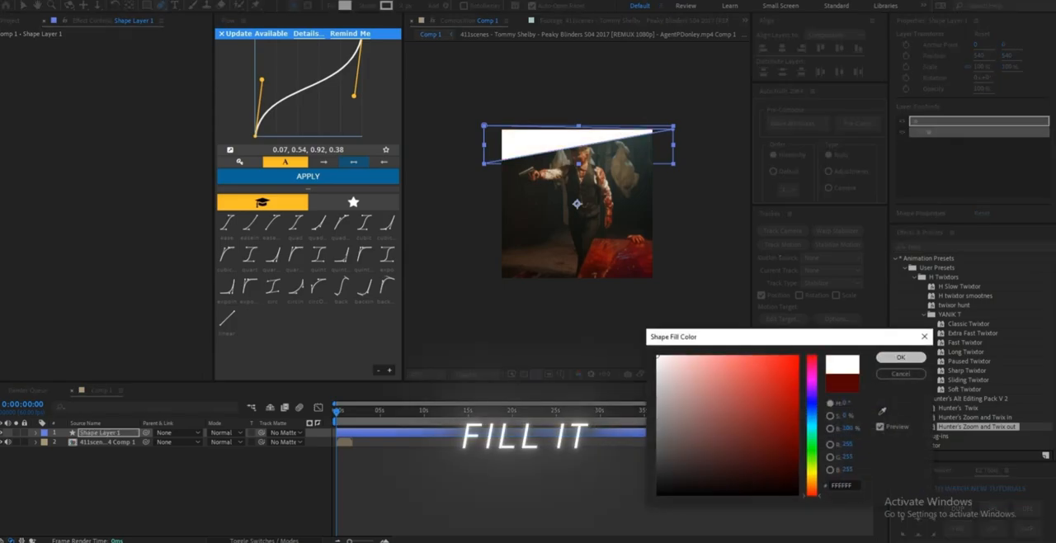
left_click(900, 356)
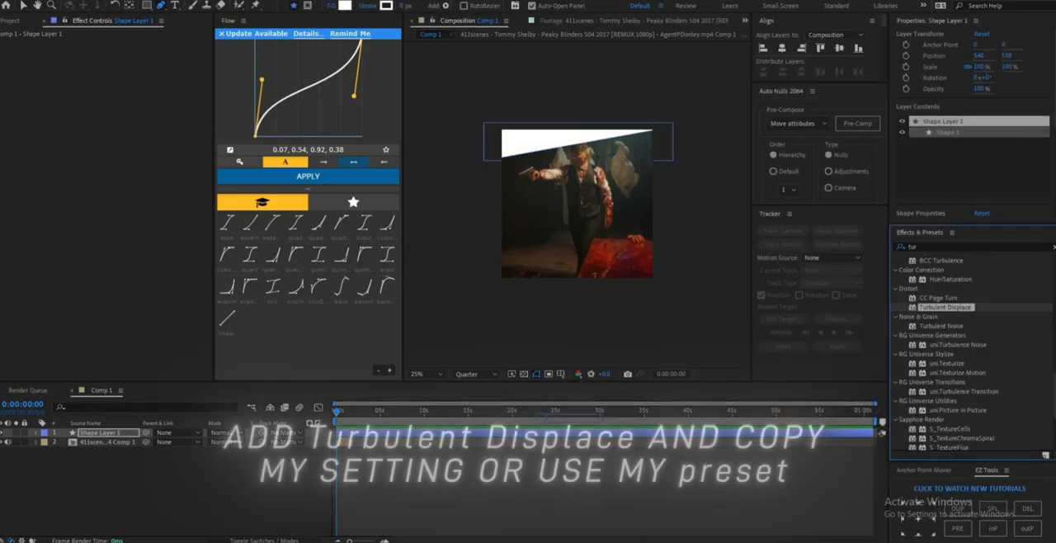
Step: Apply Turbulent Displace to the white shape and adjust its turbulence settings to roughen the edge like torn paper
double_click(946, 307)
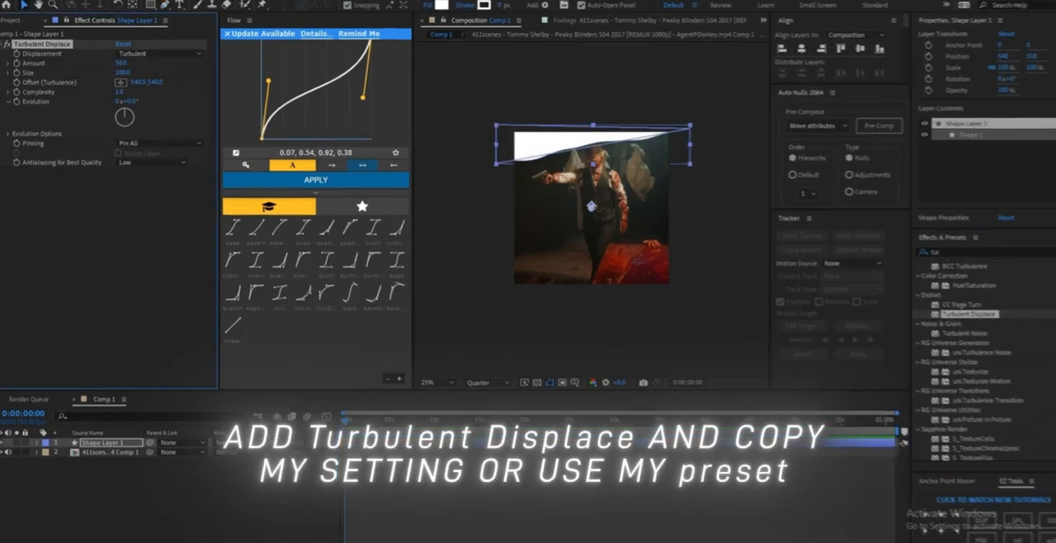
scroll(577, 203, "up", 2)
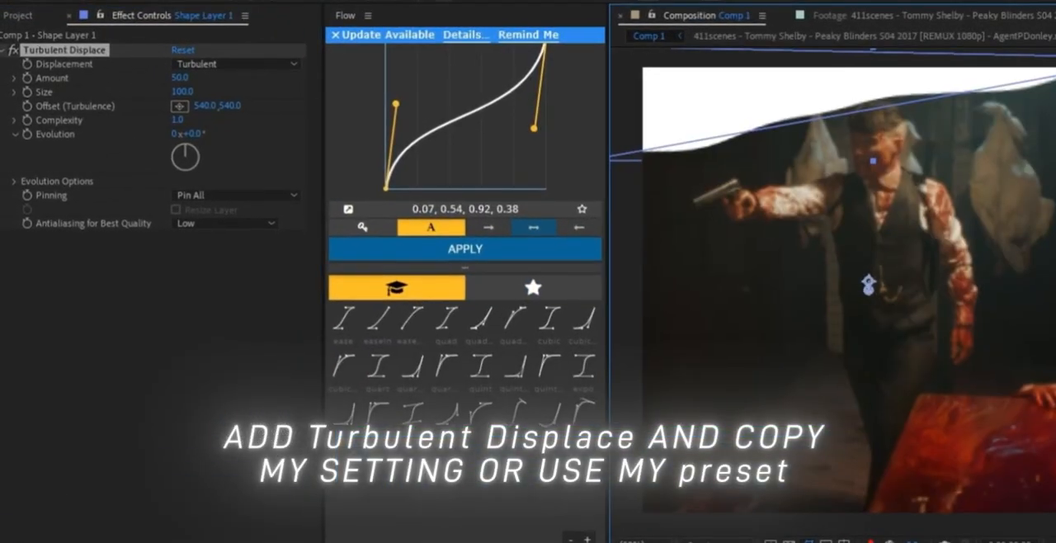
left_click_drag(182, 92, 118, 92)
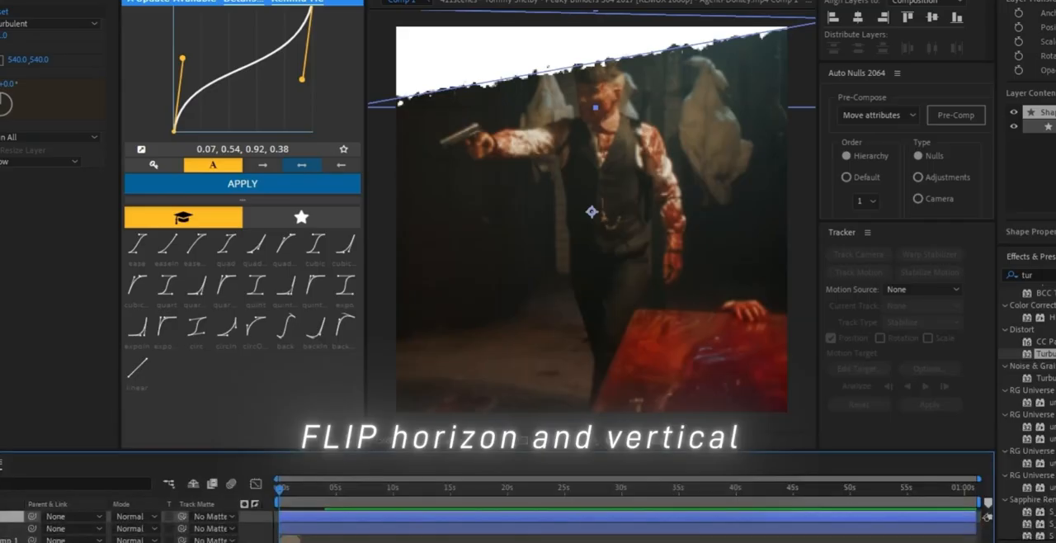
Step: Flip the shape copy vertically and horizontally to mirror the torn edge at the lower side of the picture
right_click(512, 55)
mouse_move(591, 127)
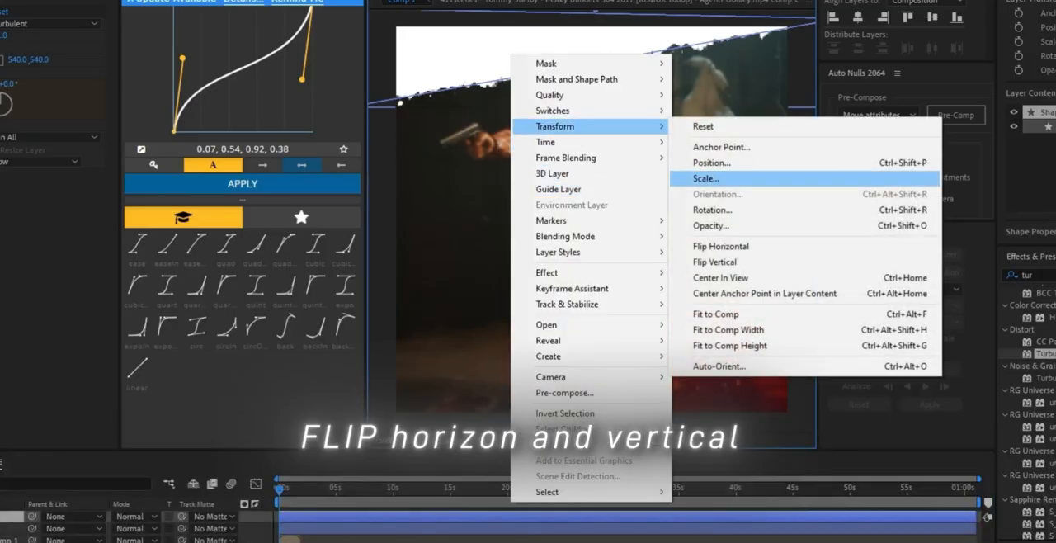
left_click(716, 261)
right_click(586, 379)
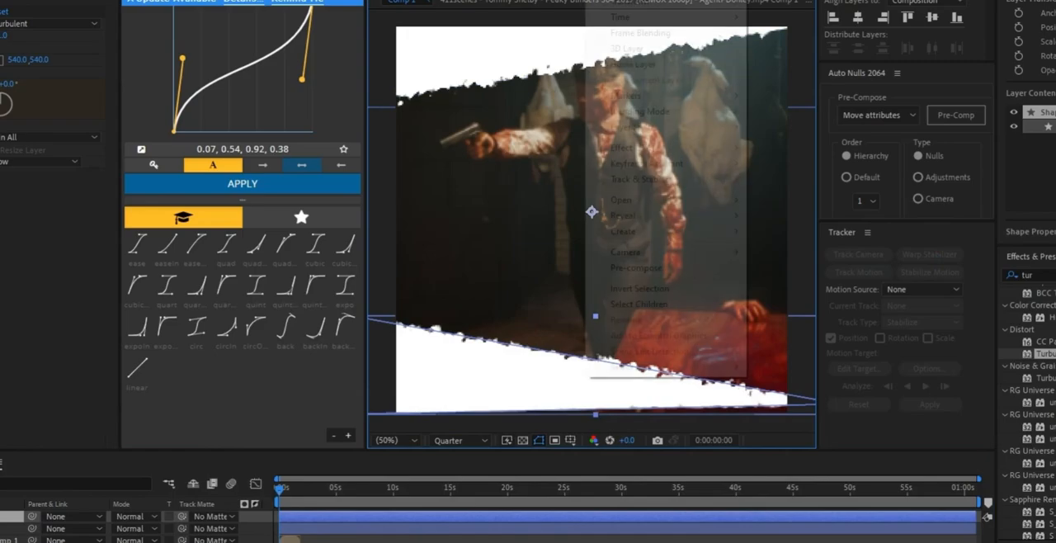
mouse_move(660, 3)
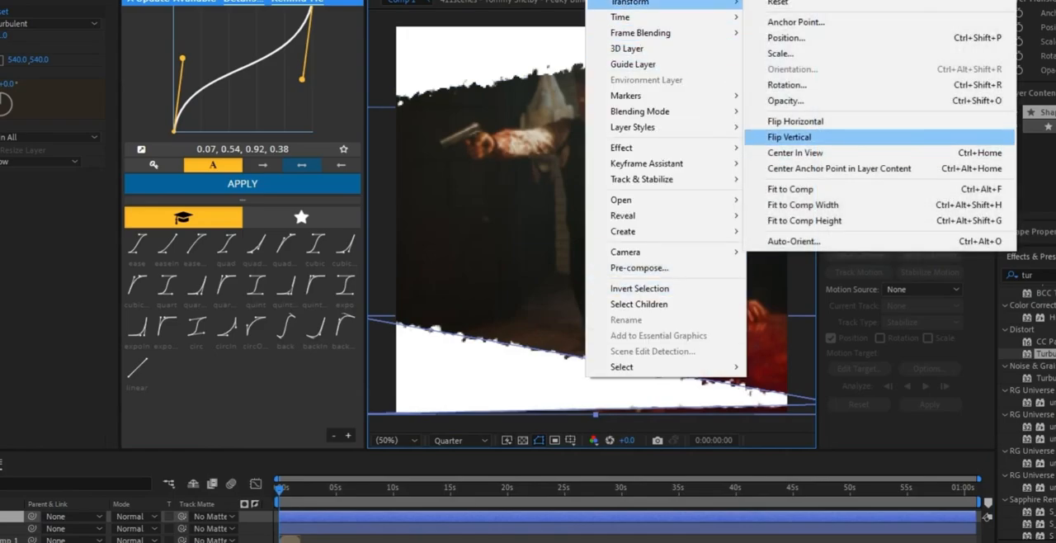
left_click(795, 121)
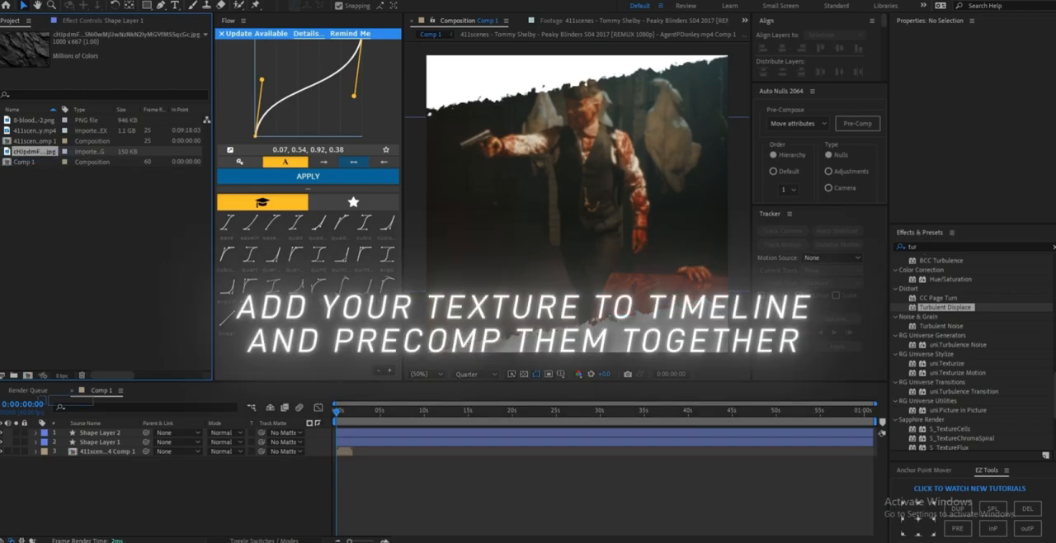
Step: Add the dark rock texture JPG above the shape layers and pre-compose it with Shape Layer 1 and Shape Layer 2
left_click_drag(35, 152, 99, 429)
left_click_drag(396, 471, 361, 432)
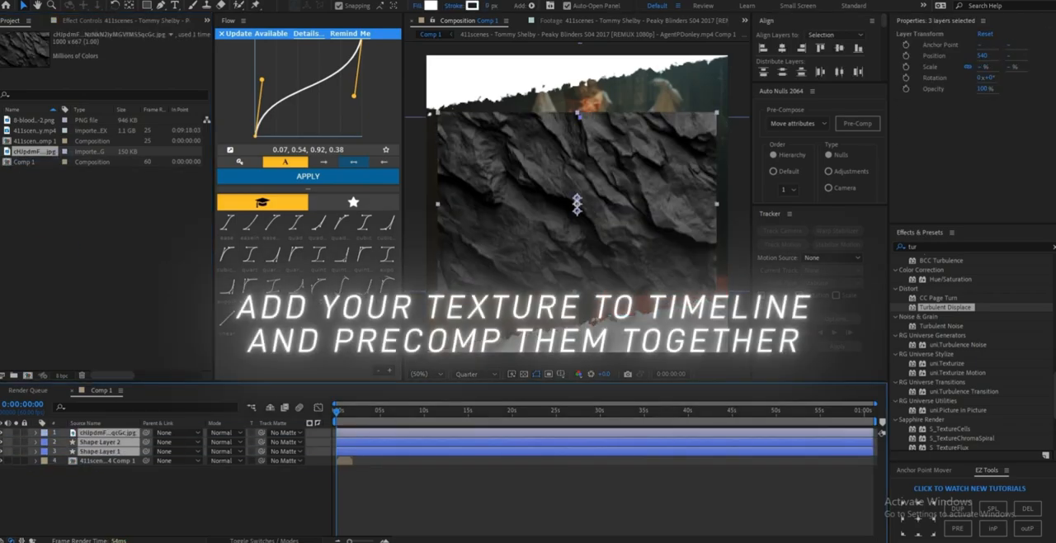
right_click(360, 431)
left_click(401, 359)
left_click(556, 337)
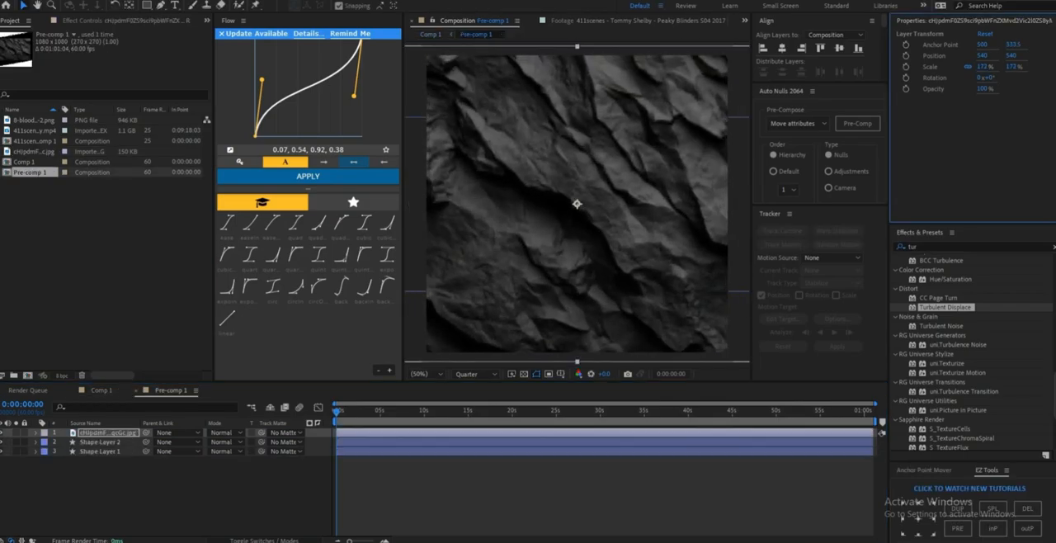
Step: Pre-compose the two shape layers inside Pre-comp 1 and use the result as the texture layer's track matte
left_click(101, 442)
left_click(101, 451, "shift")
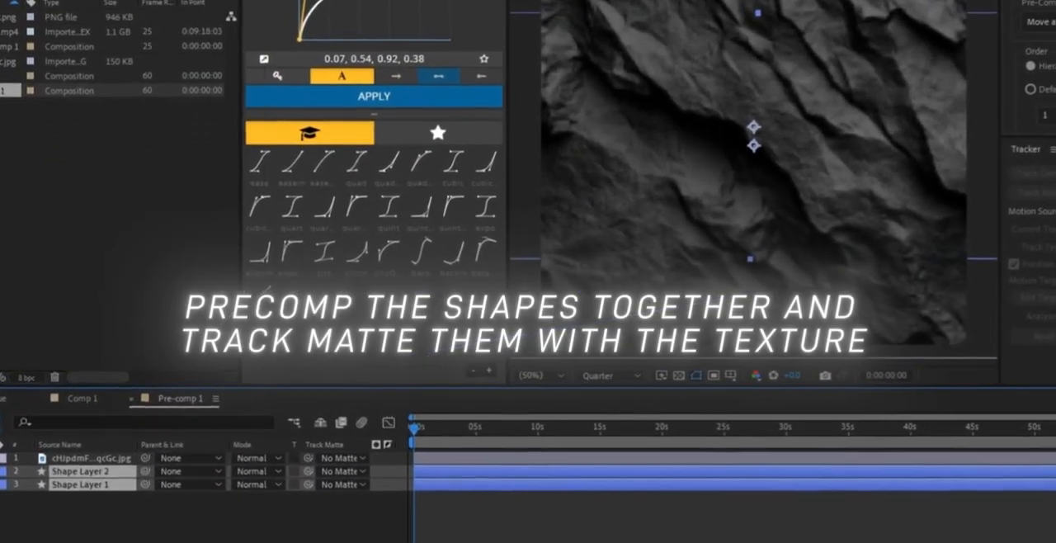
right_click(104, 447)
left_click(145, 376)
key("Return")
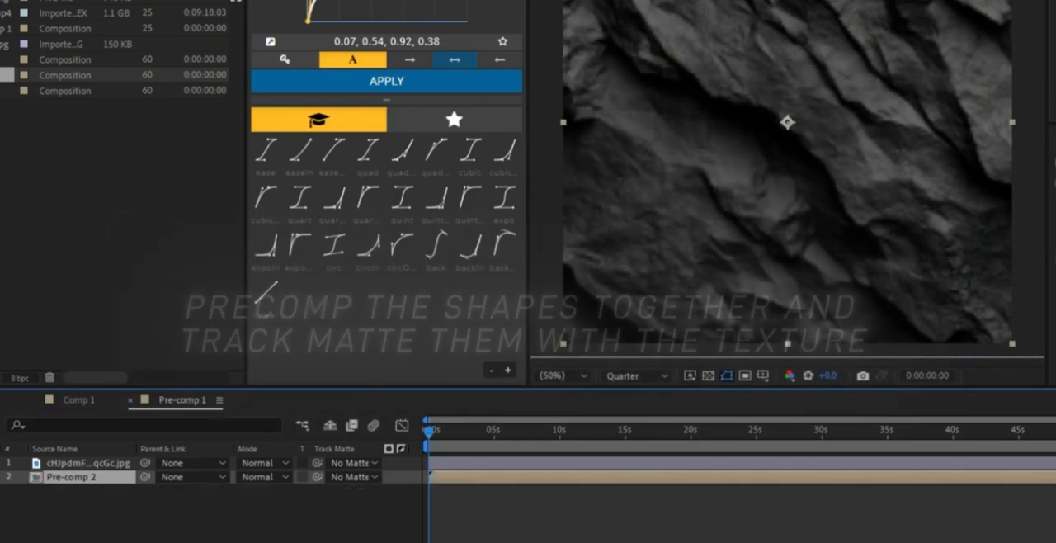
left_click(351, 463)
left_click(367, 521)
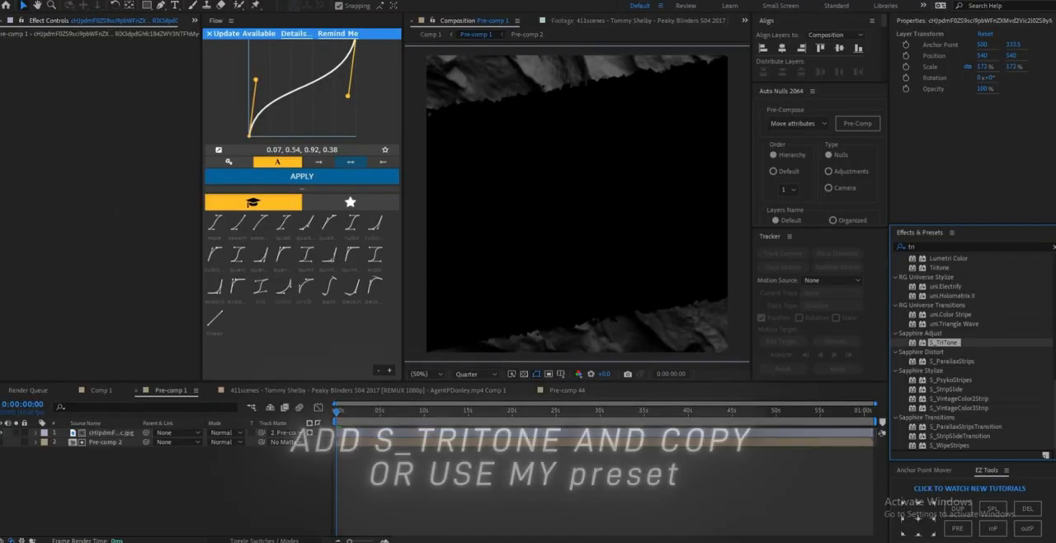
Step: Set the texture layer's S_TriTone Color1 to white FFFFFF and Color0 to dark red 490000
left_click(111, 118)
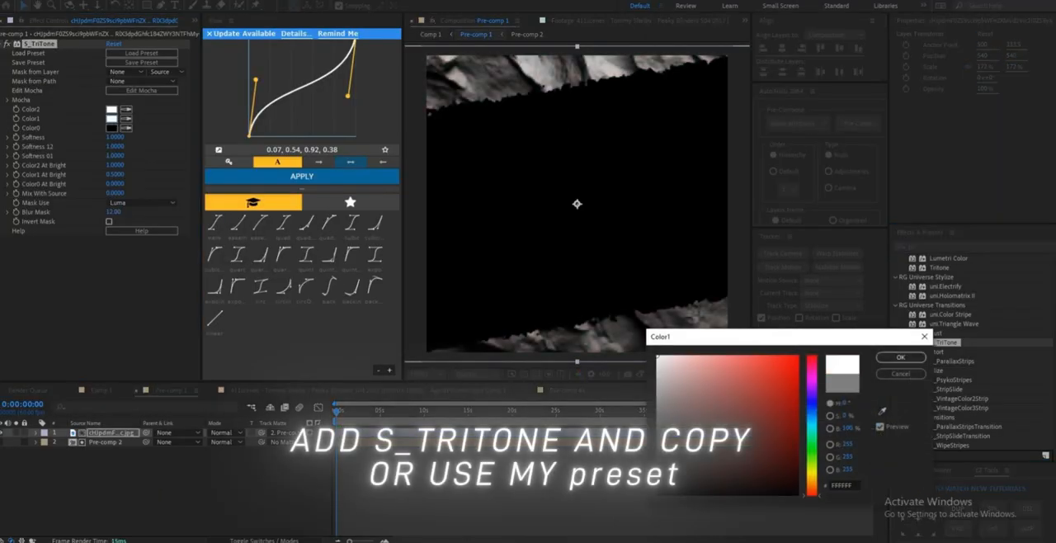
left_click(900, 356)
left_click(111, 128)
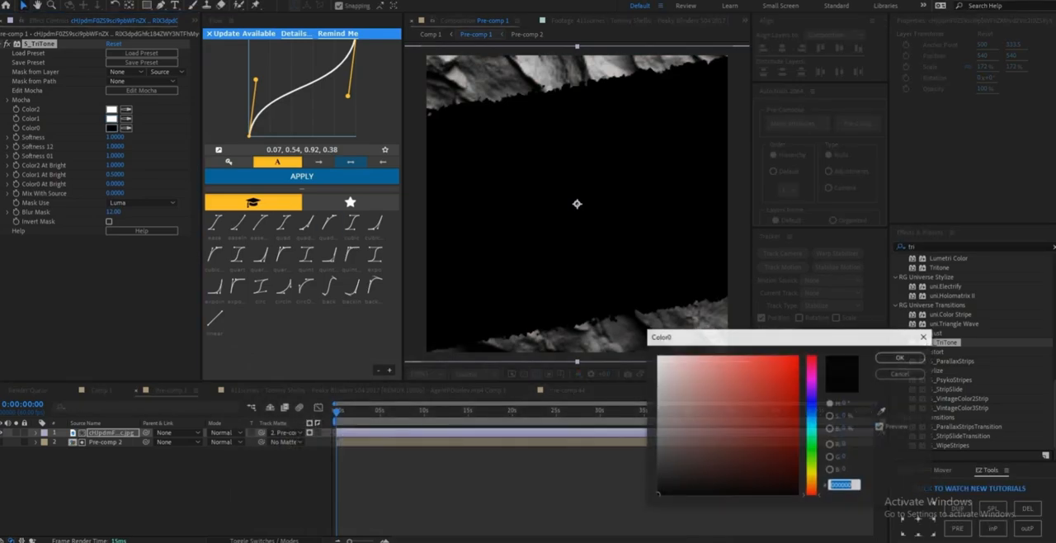
left_click(793, 440)
left_click_drag(793, 441, 797, 448)
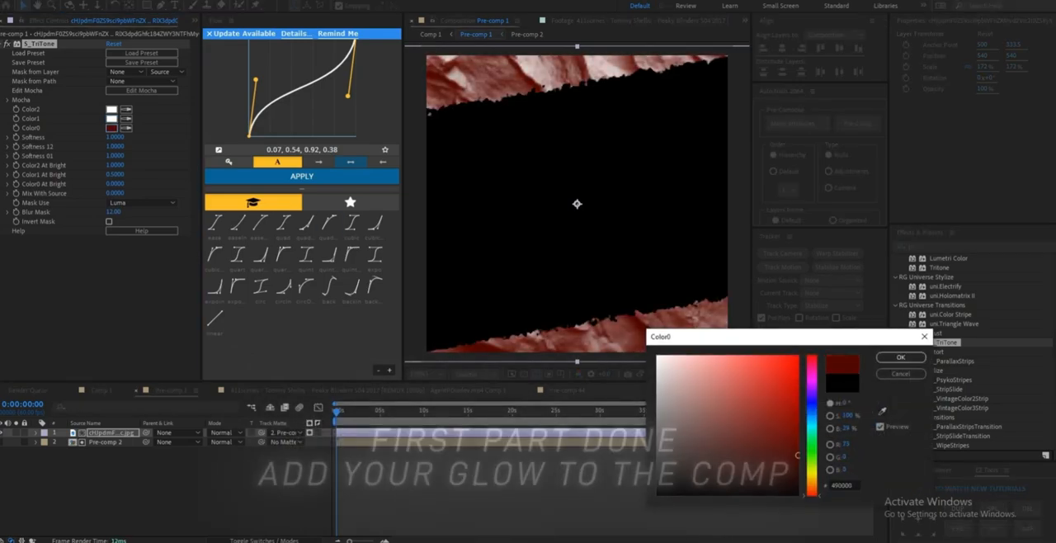
left_click(900, 356)
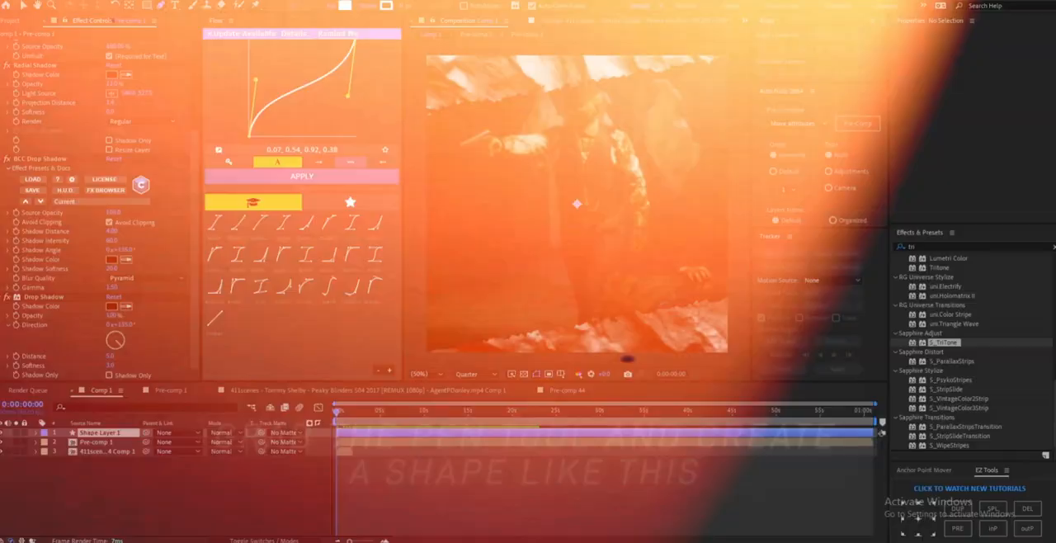
Step: Draw a closed jagged shape with the Pen tool in the lower-left part of the picture
left_click(446, 315)
left_click(481, 323)
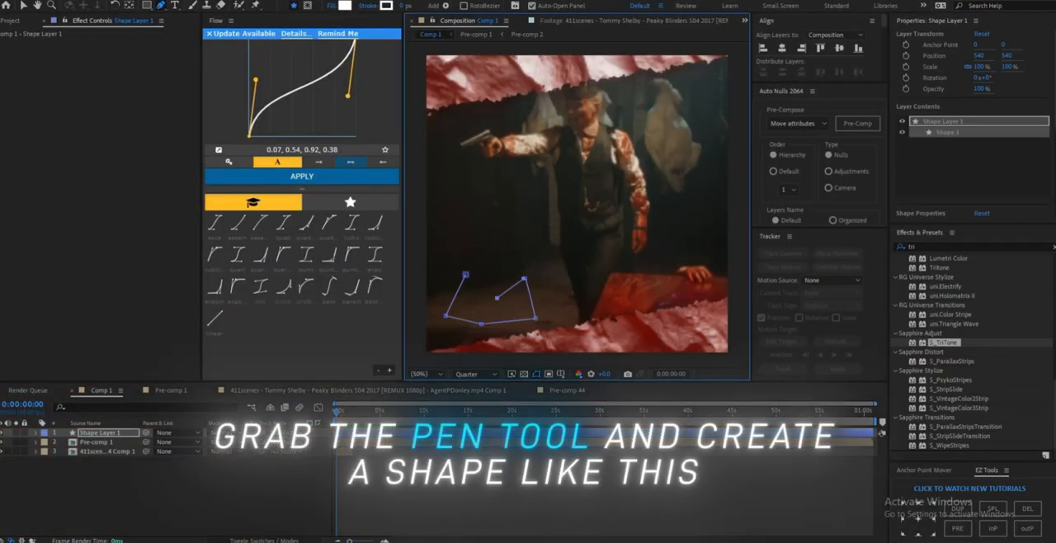
left_click(481, 264)
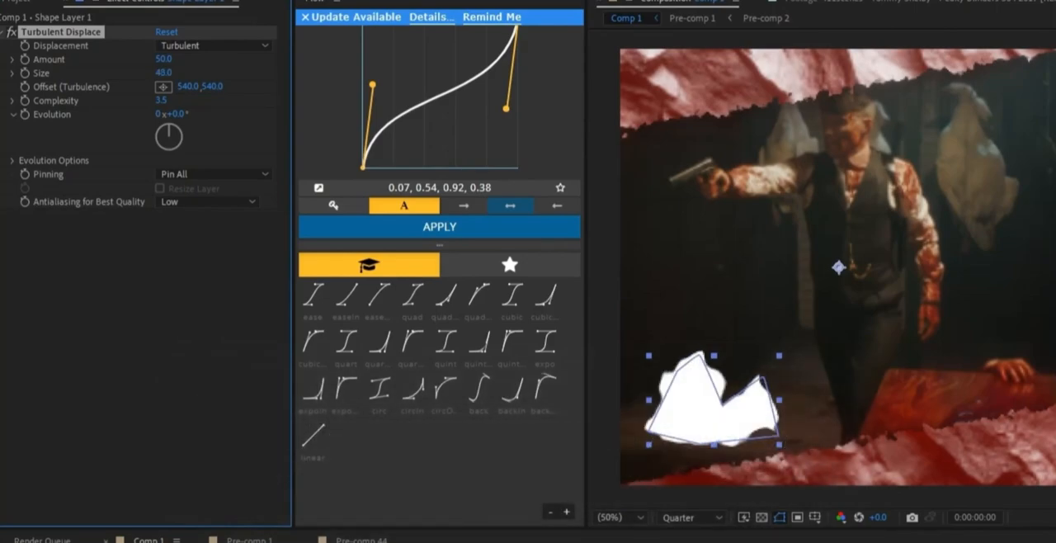
Step: Set the jagged shape's Turbulent Displace amount to 708, size to 22 and complexity to 10, and scale the shape to 74%
left_click_drag(166, 60, 248, 60)
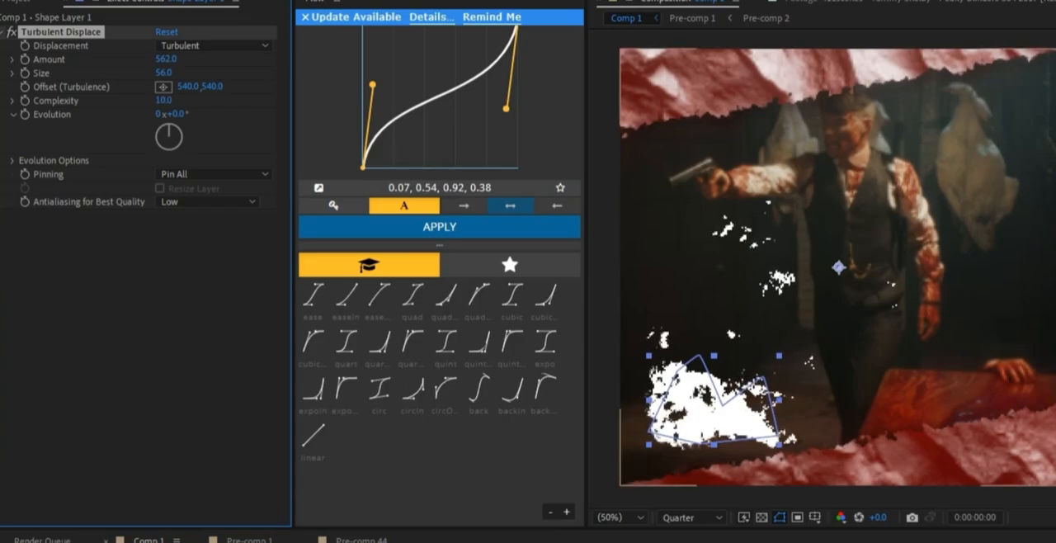
left_click_drag(163, 72, 202, 59)
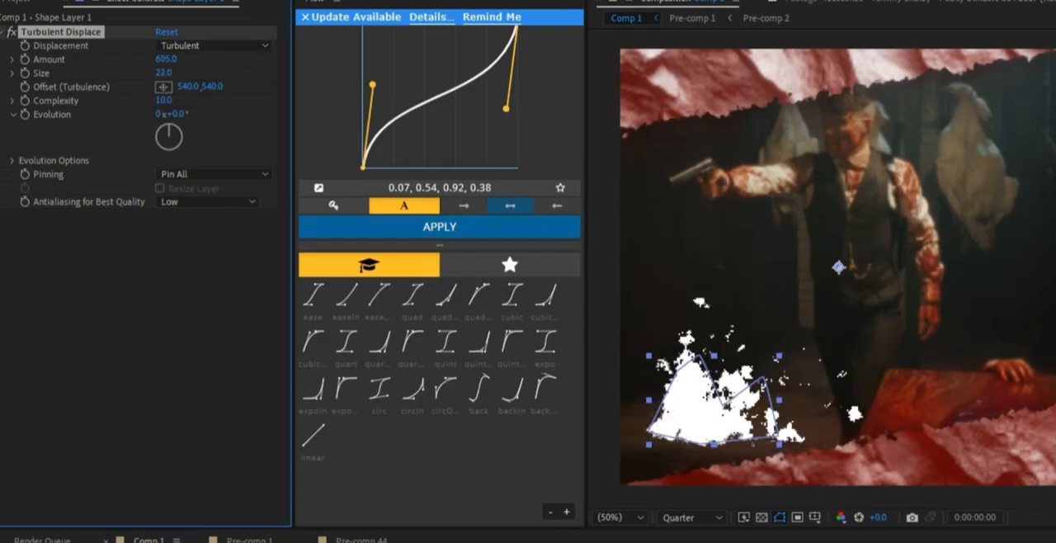
left_click_drag(289, 542, 264, 542)
left_click_drag(728, 389, 678, 433)
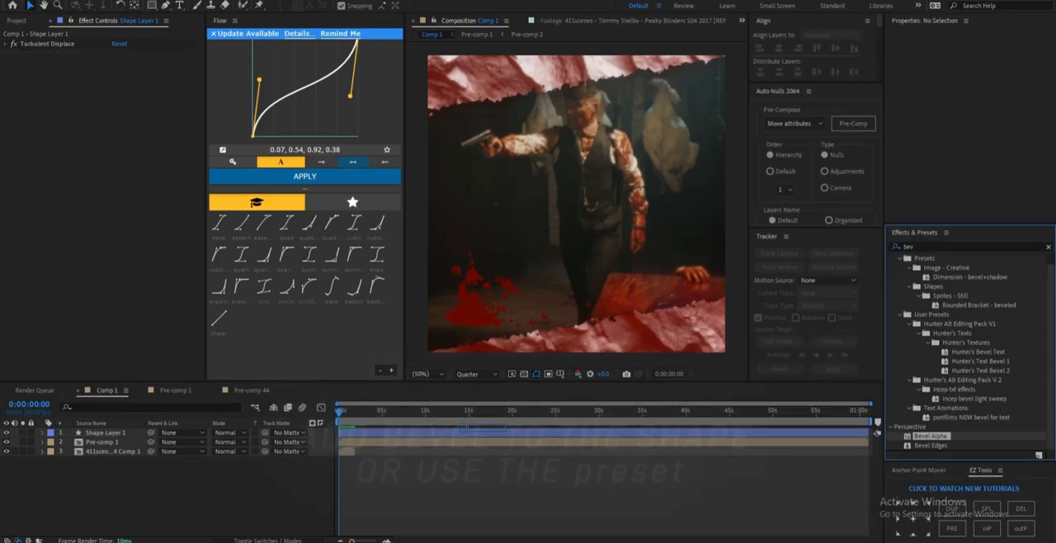
Step: Fill the splatter shape with dark red 5D0000 and set its Bevel Alpha edge thickness to 5.30
left_click_drag(931, 435, 876, 431)
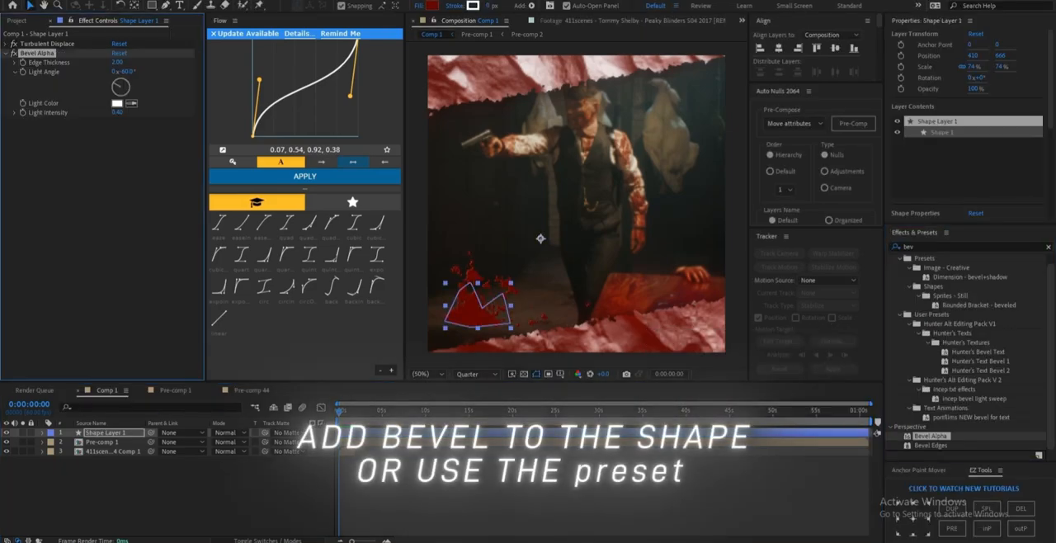
left_click_drag(117, 62, 136, 63)
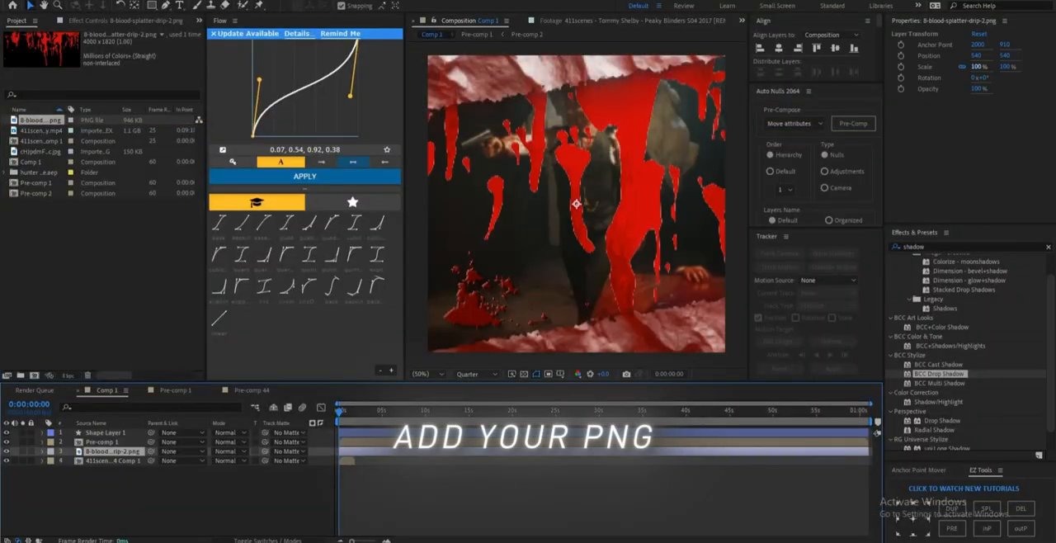
Step: Scale the blood splatter drip image to 35% and place it over the upper-right area of the picture
mouse_move(977, 67)
left_mouse_down()
mouse_move(951, 66)
mouse_move(986, 78)
mouse_move(966, 66)
left_mouse_up()
left_click(594, 189)
left_click_drag(576, 203, 663, 127)
Step: Mask the blood splatter image with the Pen tool, keeping the drips to the right of the man
key("g")
left_click(602, 201)
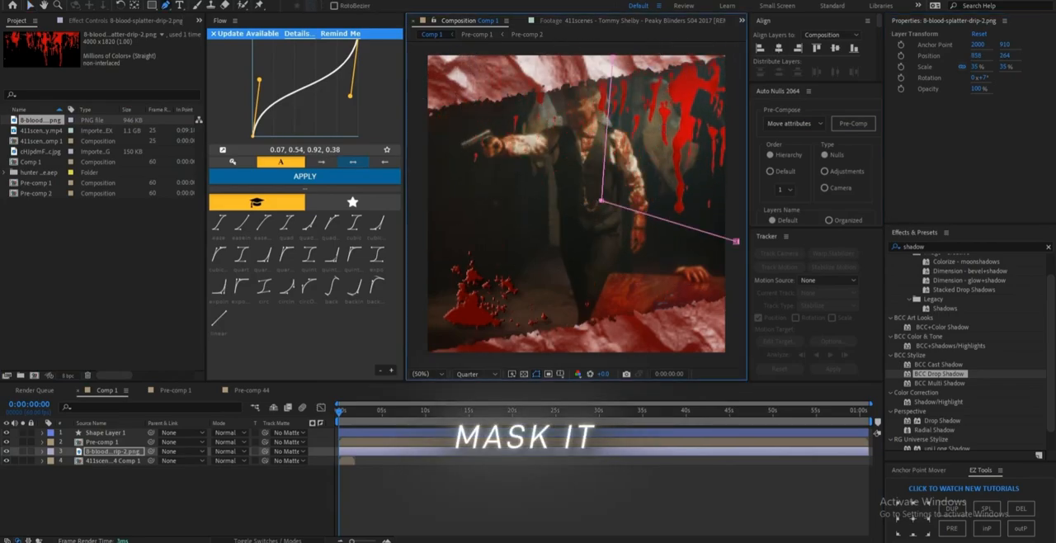
key("comma")
key("comma")
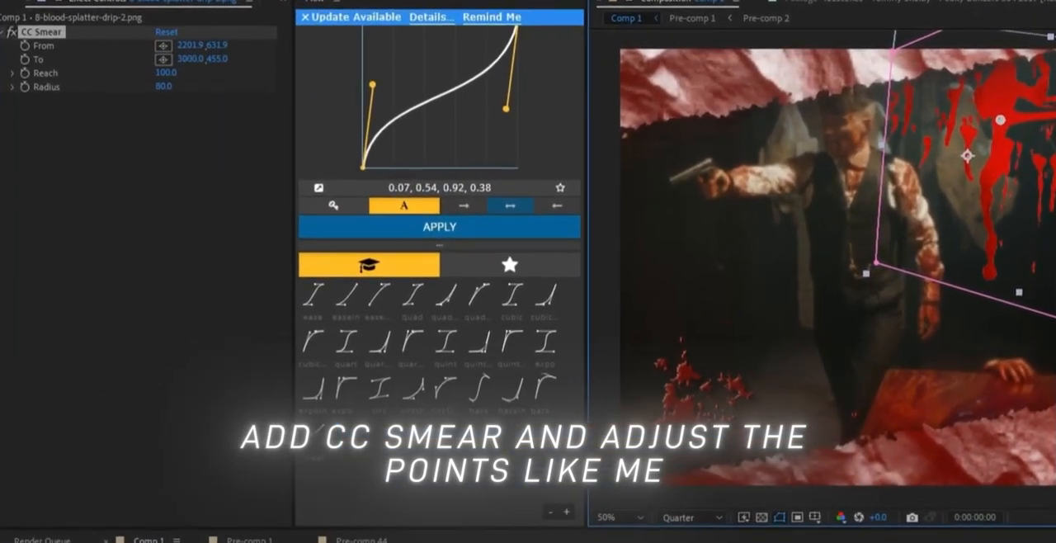
Step: Set the blood image's CC Smear To point to 2201.9, 1783.9, its radius to 347 and its reach to 12
left_click(194, 60)
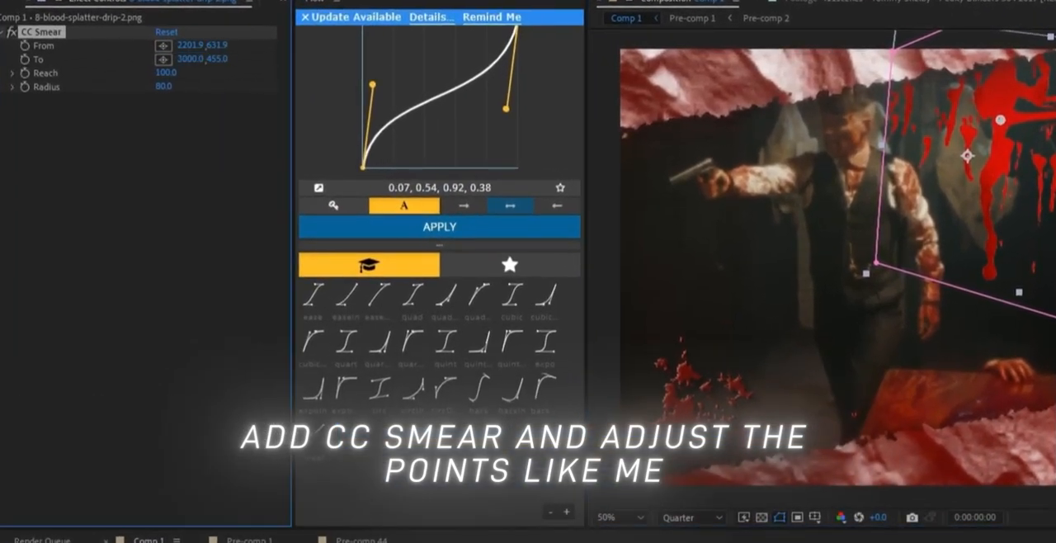
left_click_drag(165, 73, 198, 73)
key("ctrl+z")
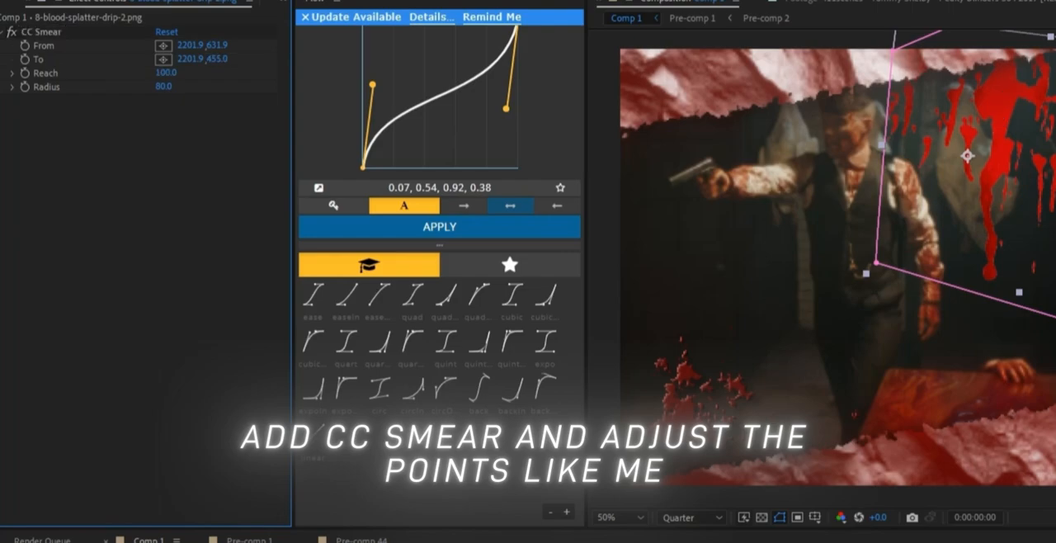
key("Return")
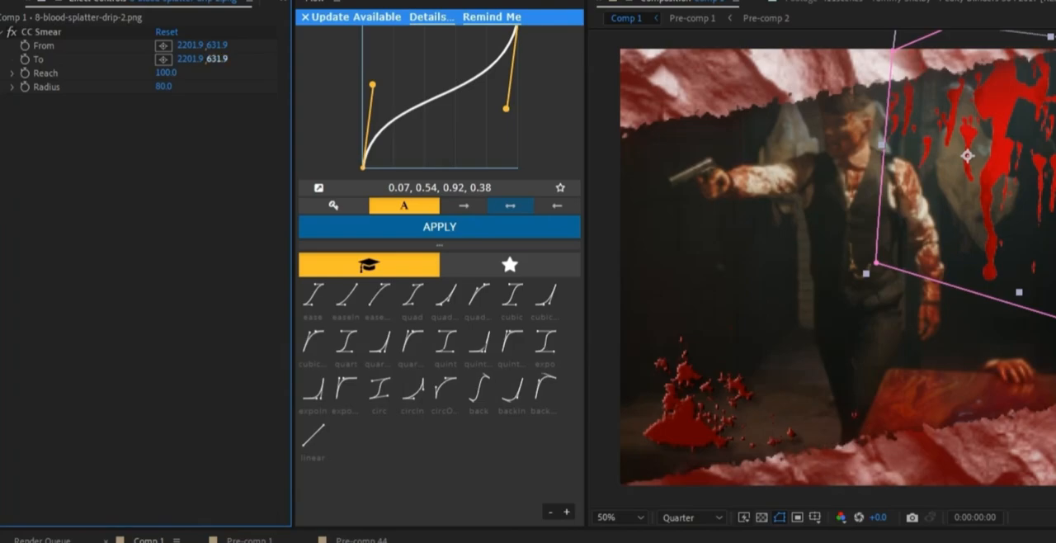
left_click_drag(217, 58, 239, 59)
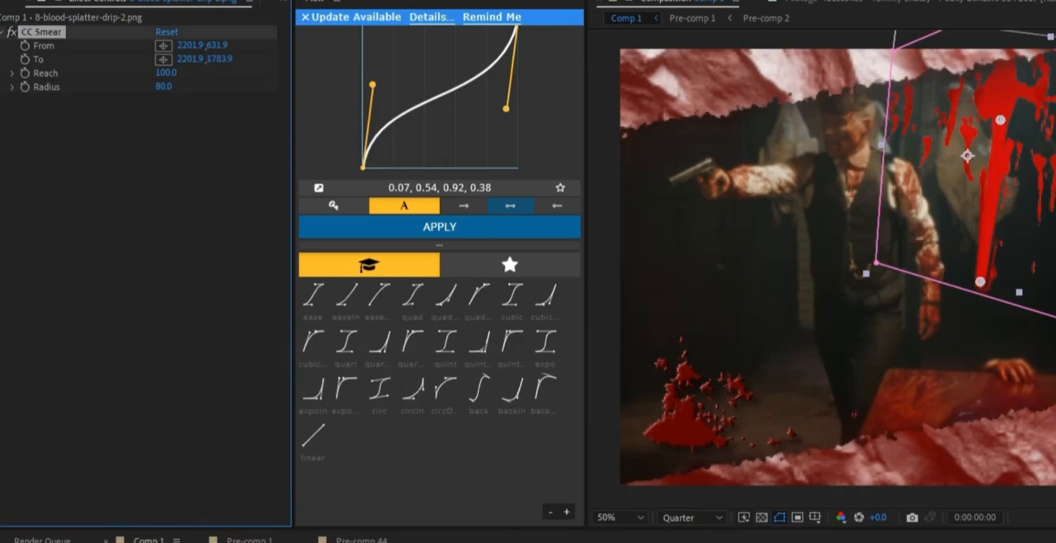
mouse_move(165, 86)
left_mouse_down()
mouse_move(412, 87)
mouse_move(350, 86)
left_mouse_up()
left_click_drag(166, 72, 139, 73)
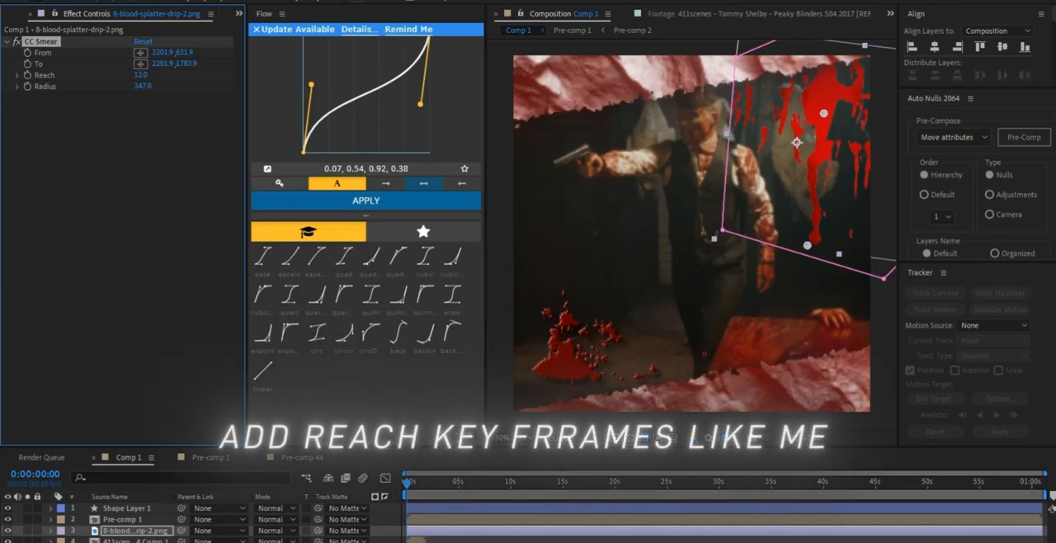
Step: Animate the CC Smear Reach with keyframes, starting at 12 and changing the value at 0:00:02:02
left_click(25, 73)
key("space")
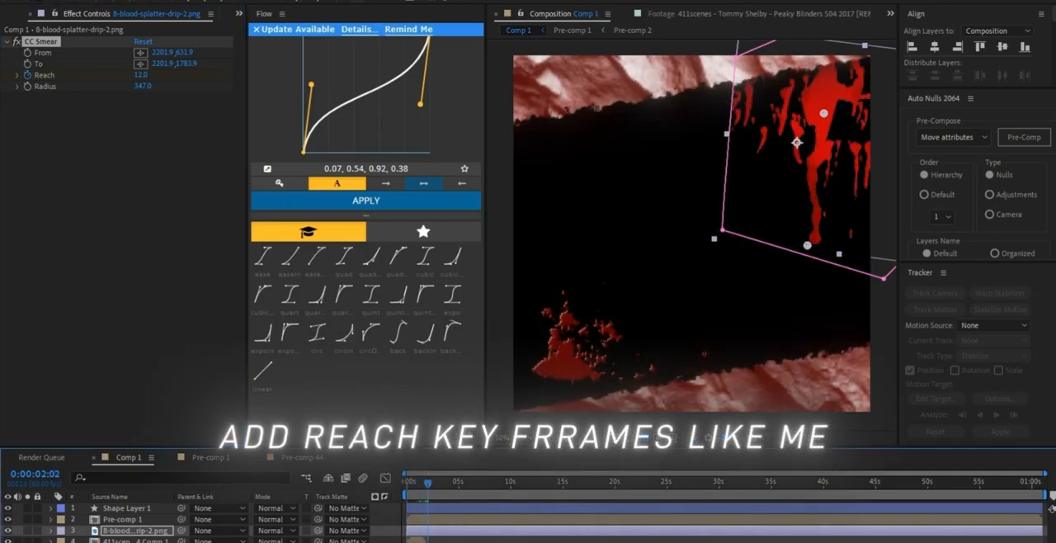
left_click_drag(141, 75, 151, 75)
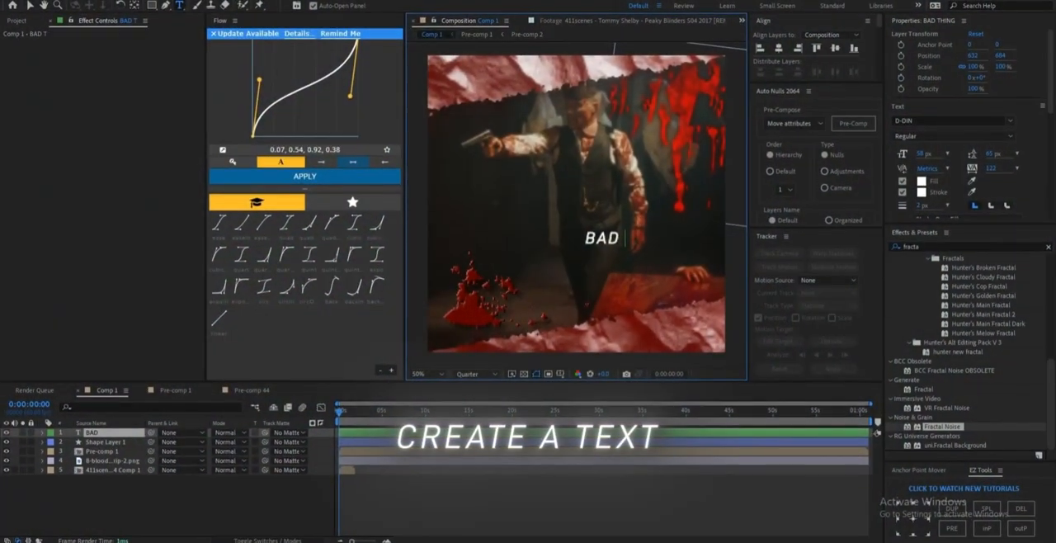
Step: Complete the BAD THINGS title text over the blood shape and create masks from the text layer
type("S")
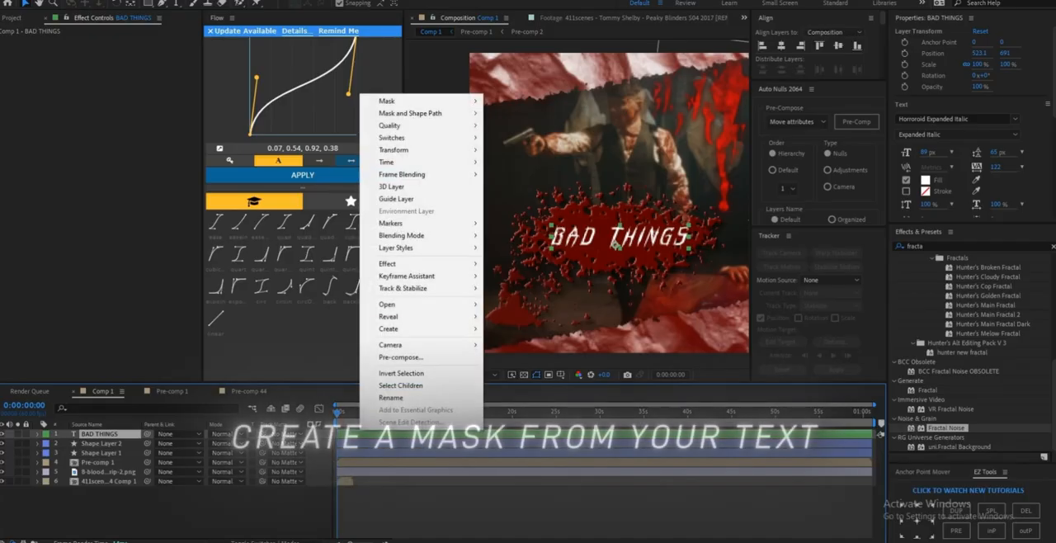
right_click(363, 97)
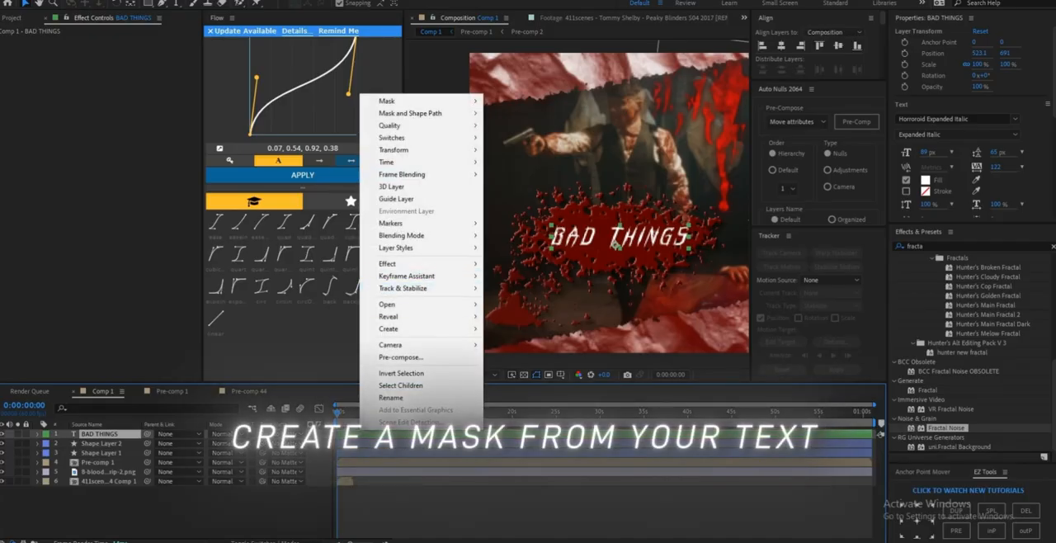
mouse_move(388, 328)
left_click(536, 351)
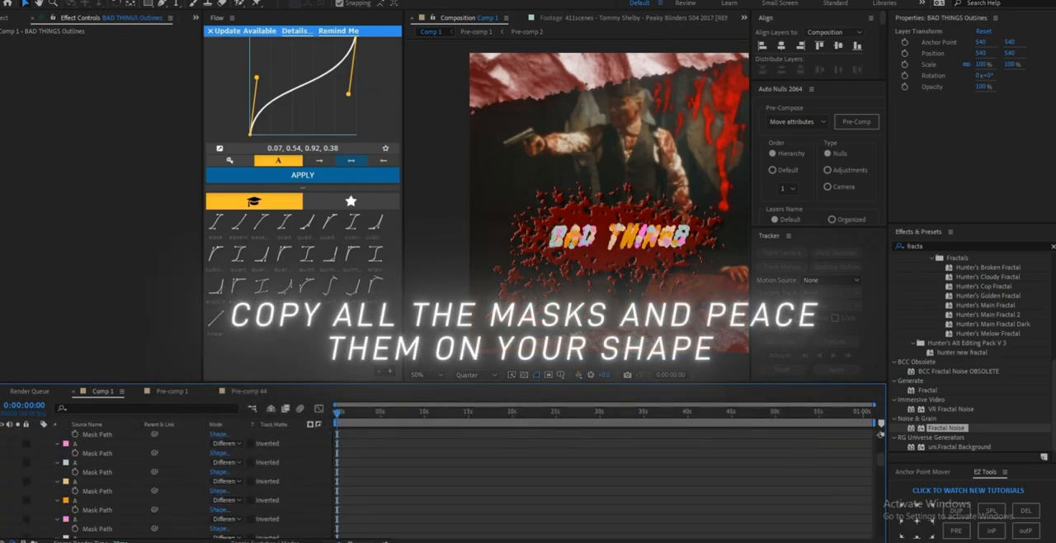
Step: Copy all the letter masks from the BAD THINGS Outlines layer and paste them onto the blood shape comp layer
scroll(880, 432, "down", 10)
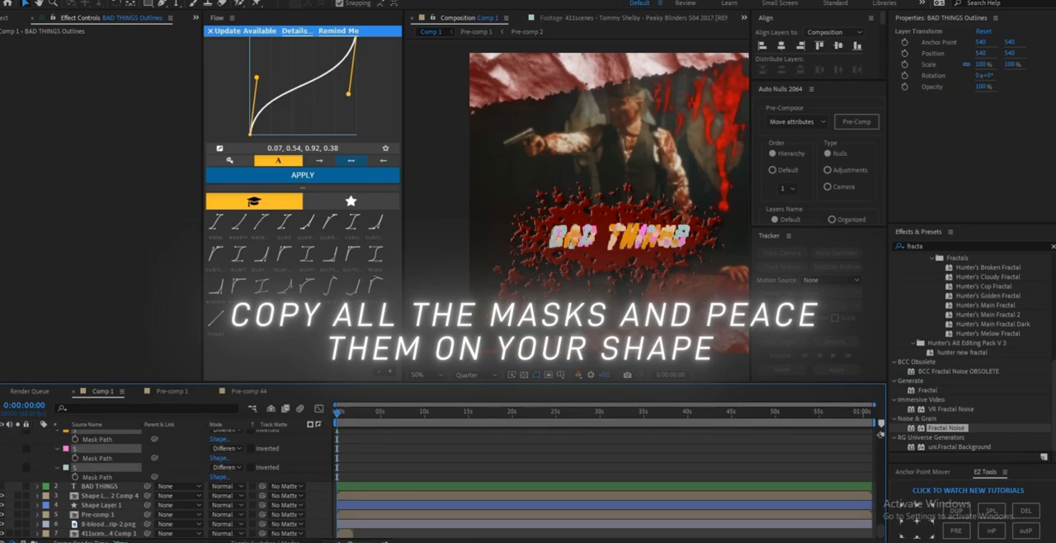
left_click(100, 486)
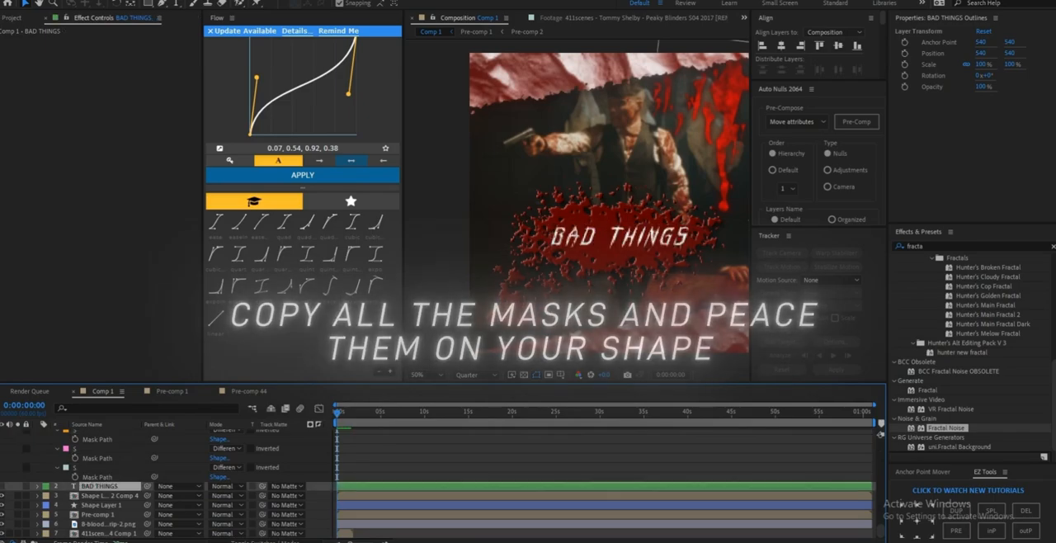
left_click(109, 496)
key("ctrl+v")
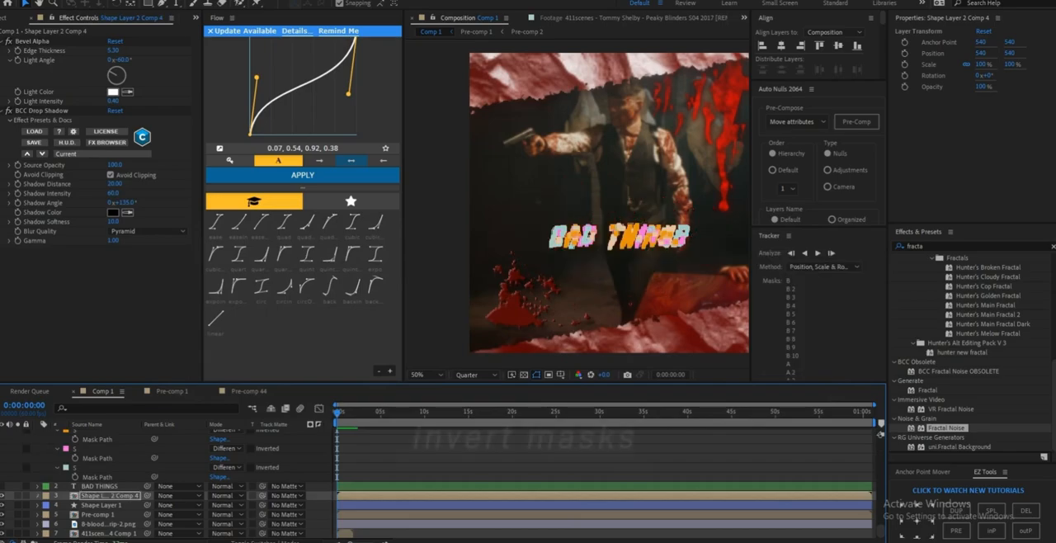
Step: Expand the masks of the blood shape comp layer and invert them so the title is cut out of the shape
left_click(37, 496)
left_click(47, 505)
scroll(91, 495, "down", 3)
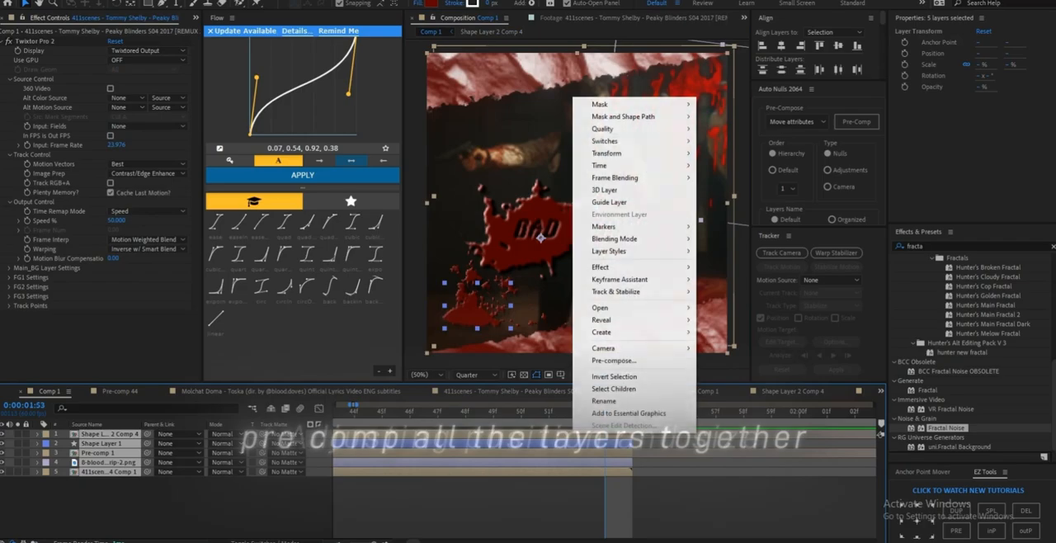
Step: Pre-compose all five layers of Comp 1 together into a single layer
left_click(614, 360)
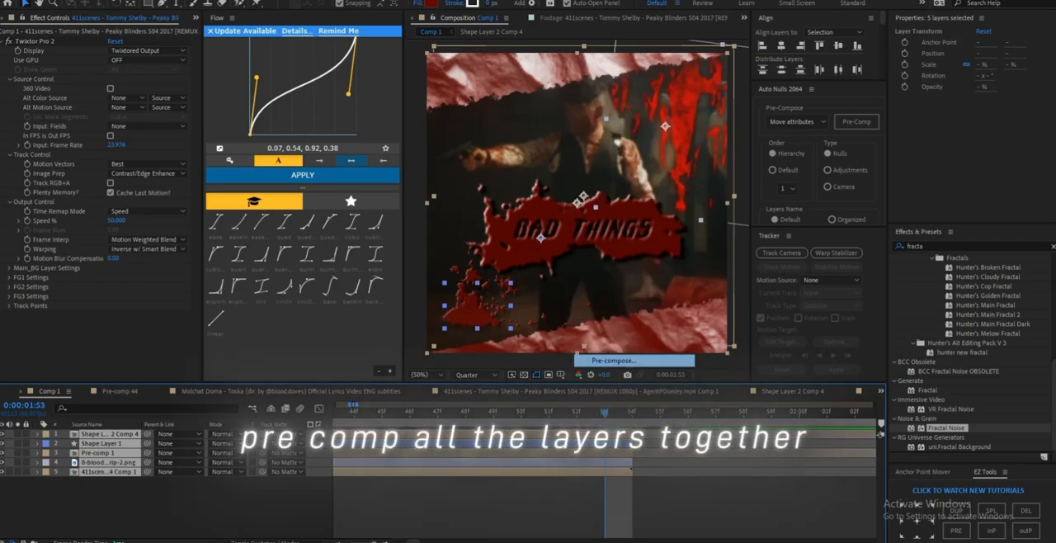
left_click(555, 336)
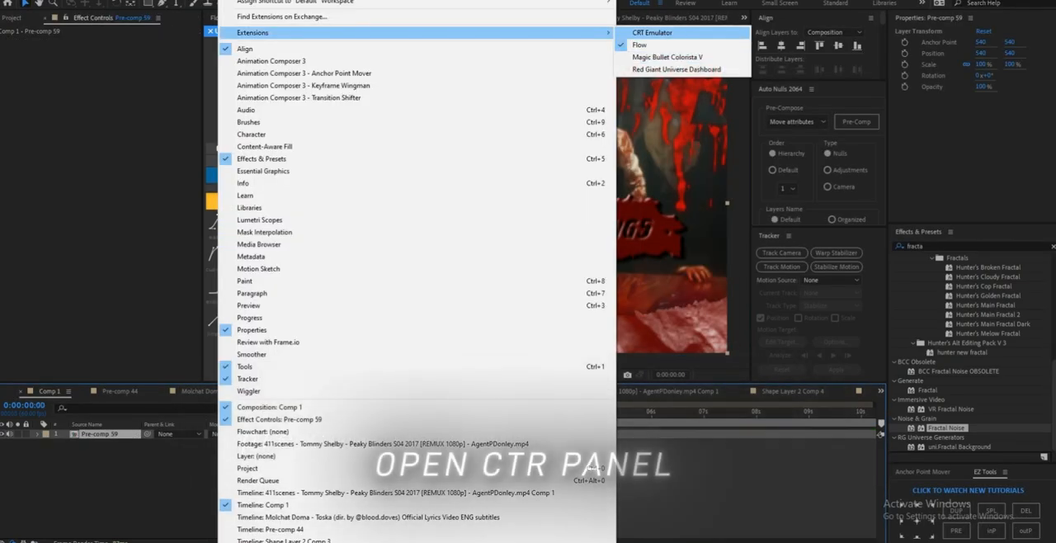
Step: Open the CRT Emulator extension and apply Style 4 to the pre-composed layer
left_click(652, 32)
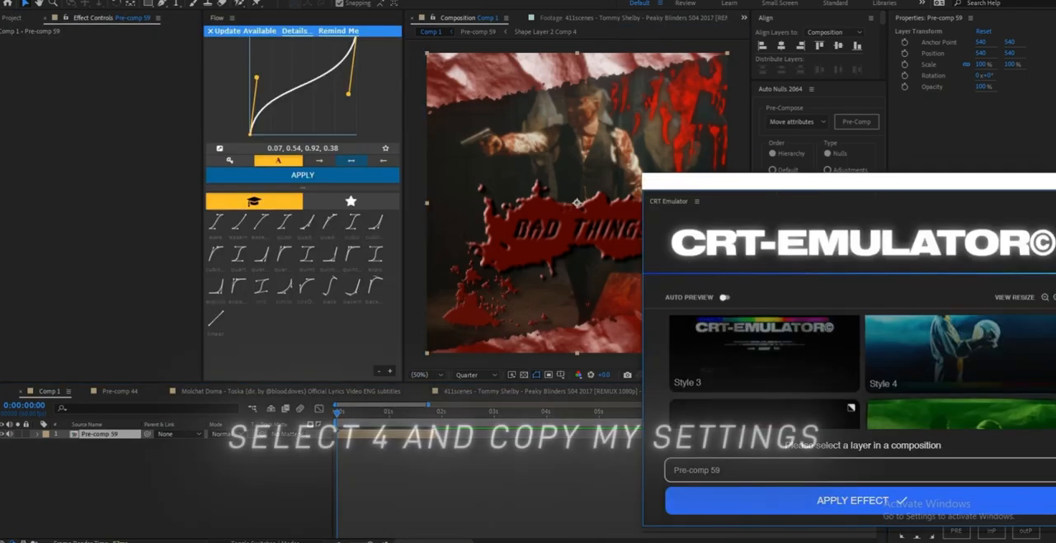
scroll(961, 388, "up", 1)
left_click(961, 396)
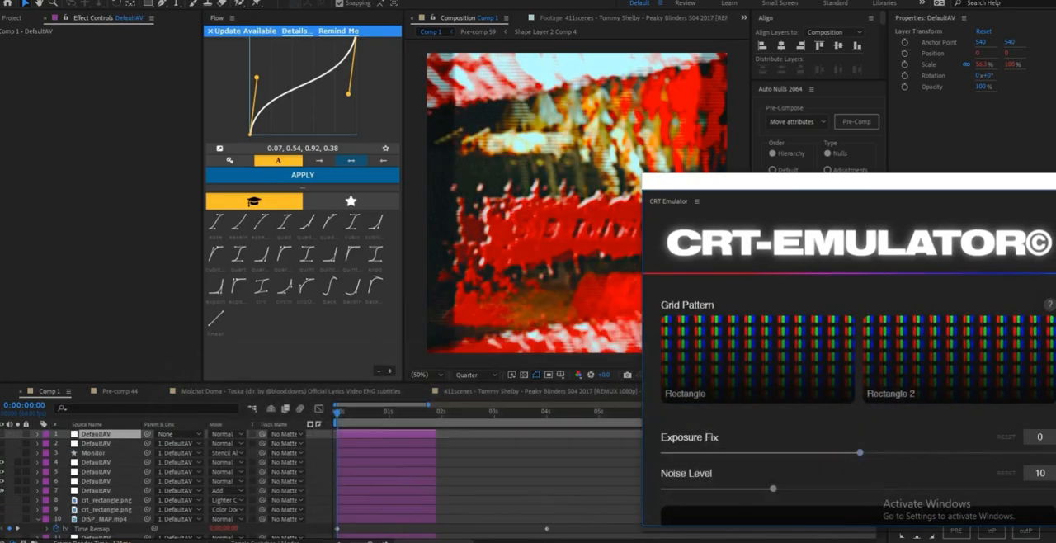
Step: Set the CRT effect's Exposure Fix to -19, Noise Level to 0 and Vibrance to -22, and increase its Sharpness
scroll(858, 369, "down", 3)
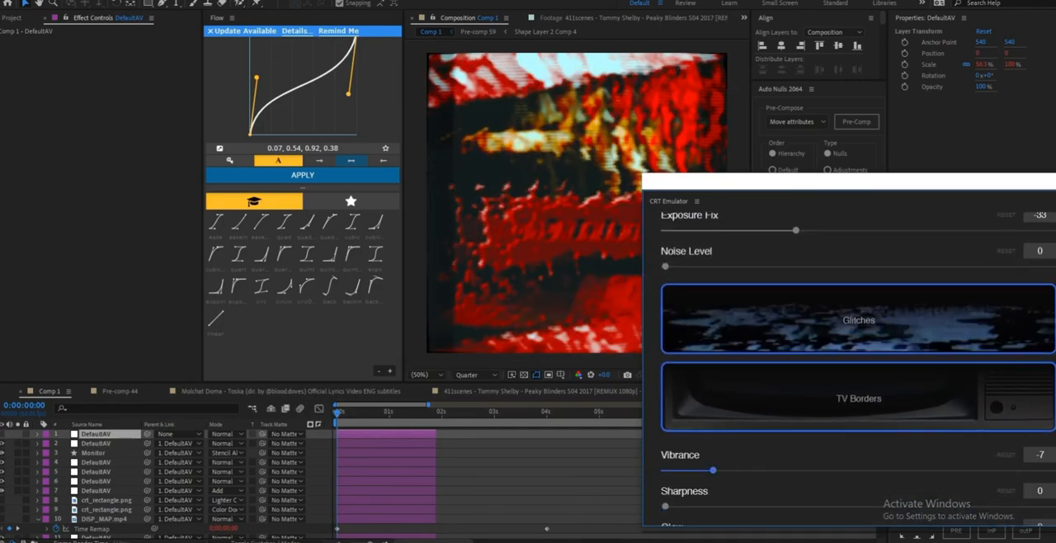
scroll(858, 368, "up", 2)
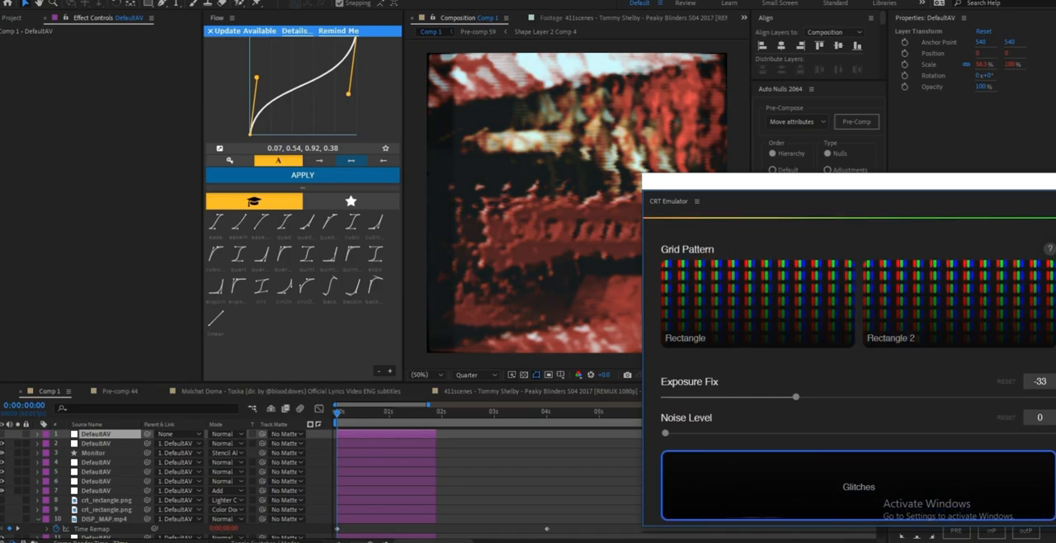
left_click(823, 396)
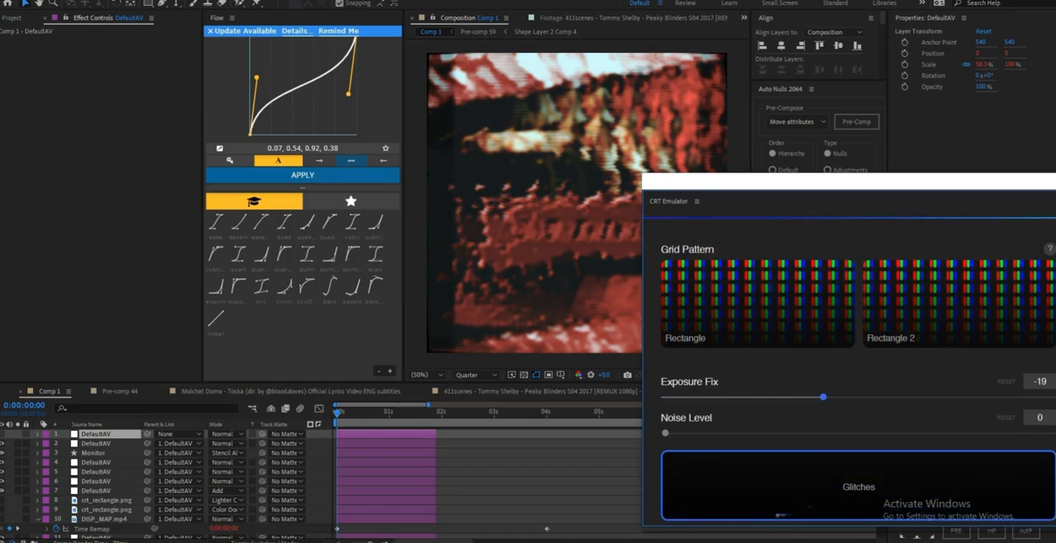
left_click_drag(884, 184, 870, 111)
scroll(858, 285, "down", 3)
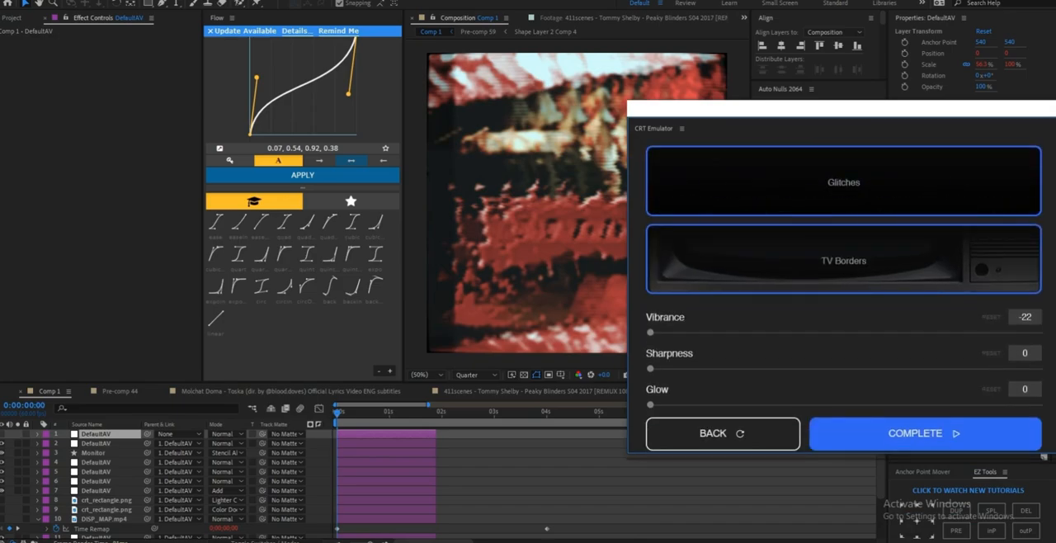
left_click_drag(650, 369, 714, 368)
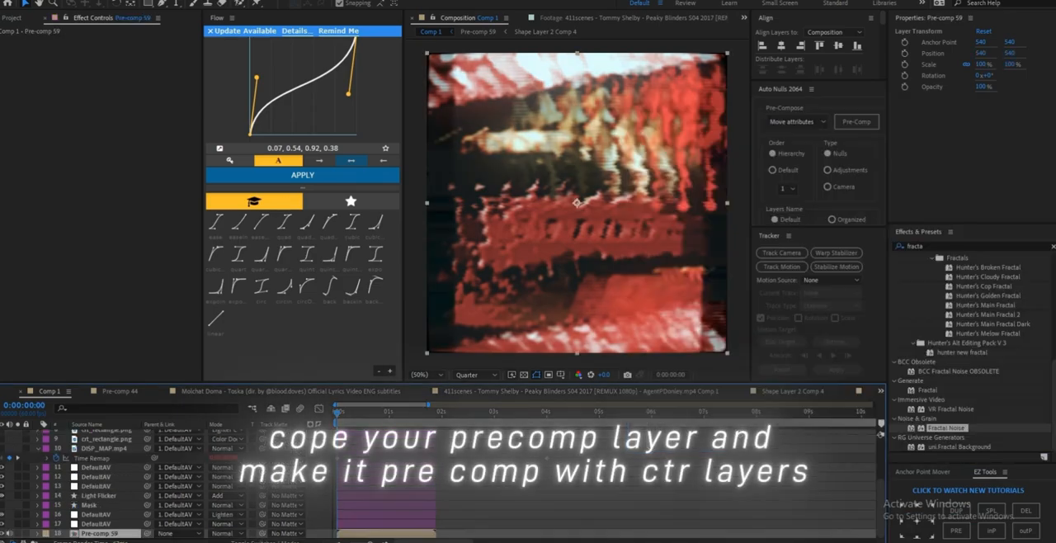
Step: Duplicate Pre-comp 59, pre-compose the copy with all the CRT layers, and reduce the new pre-comp's opacity to about 59%
key("ctrl+d")
scroll(102, 487, "up", 3)
left_click(101, 436, "shift")
right_click(101, 437)
left_click(142, 363)
key("Return")
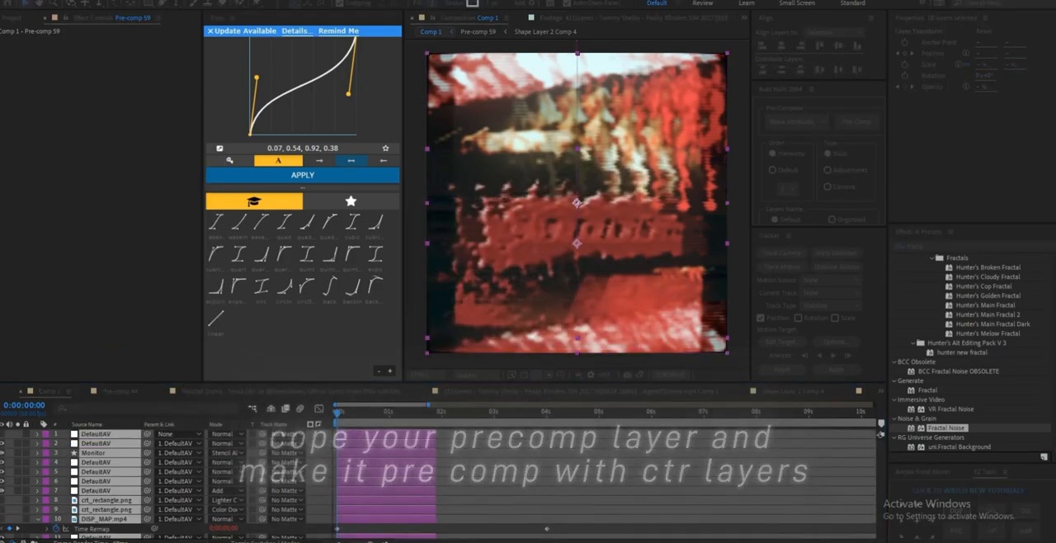
left_click_drag(980, 87, 953, 87)
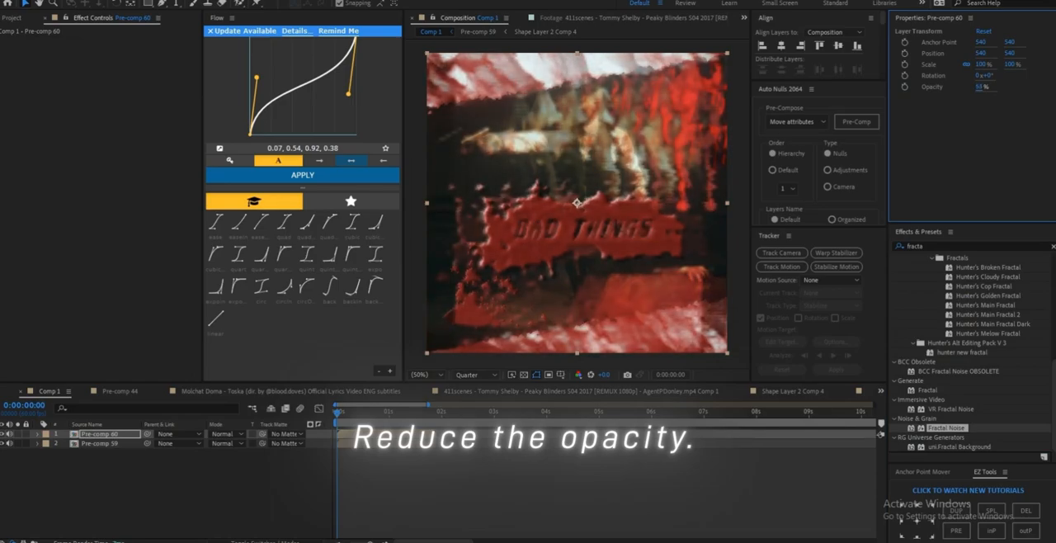